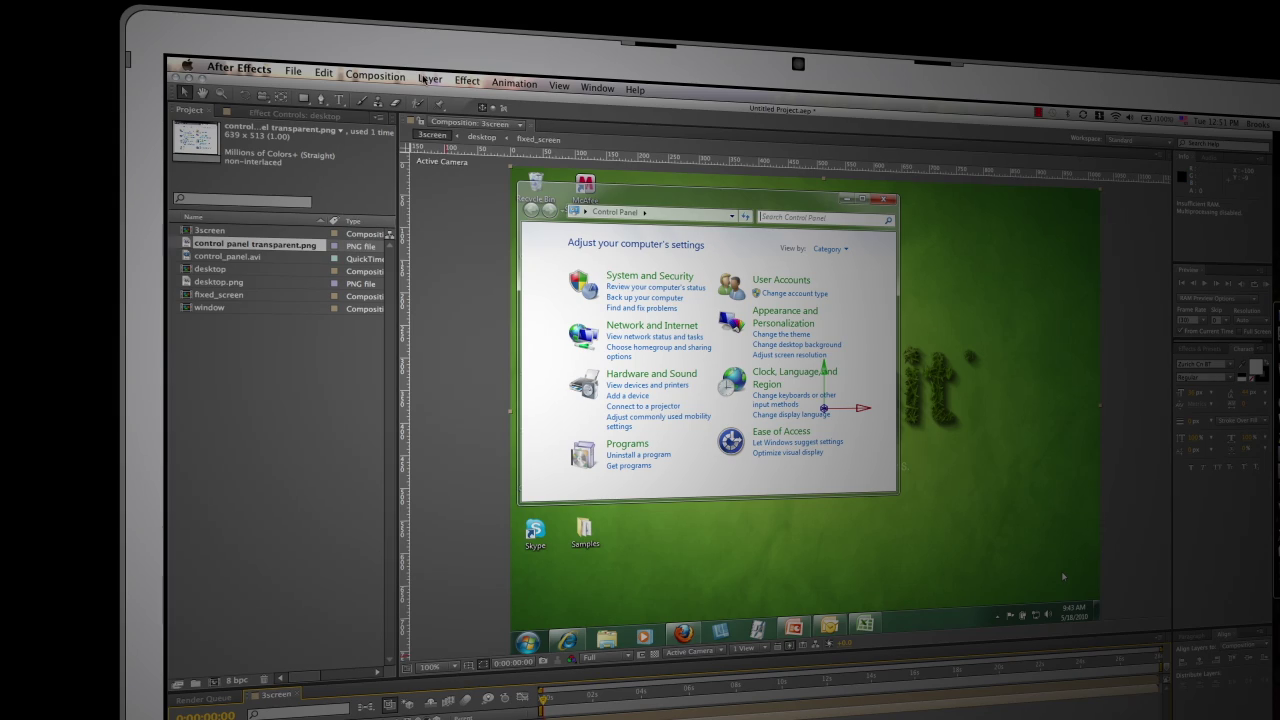
Add a Spot light named 'spot' and move it up-left over Network and Internet.
{"action": "left_click", "coordinate": [428, 79]}
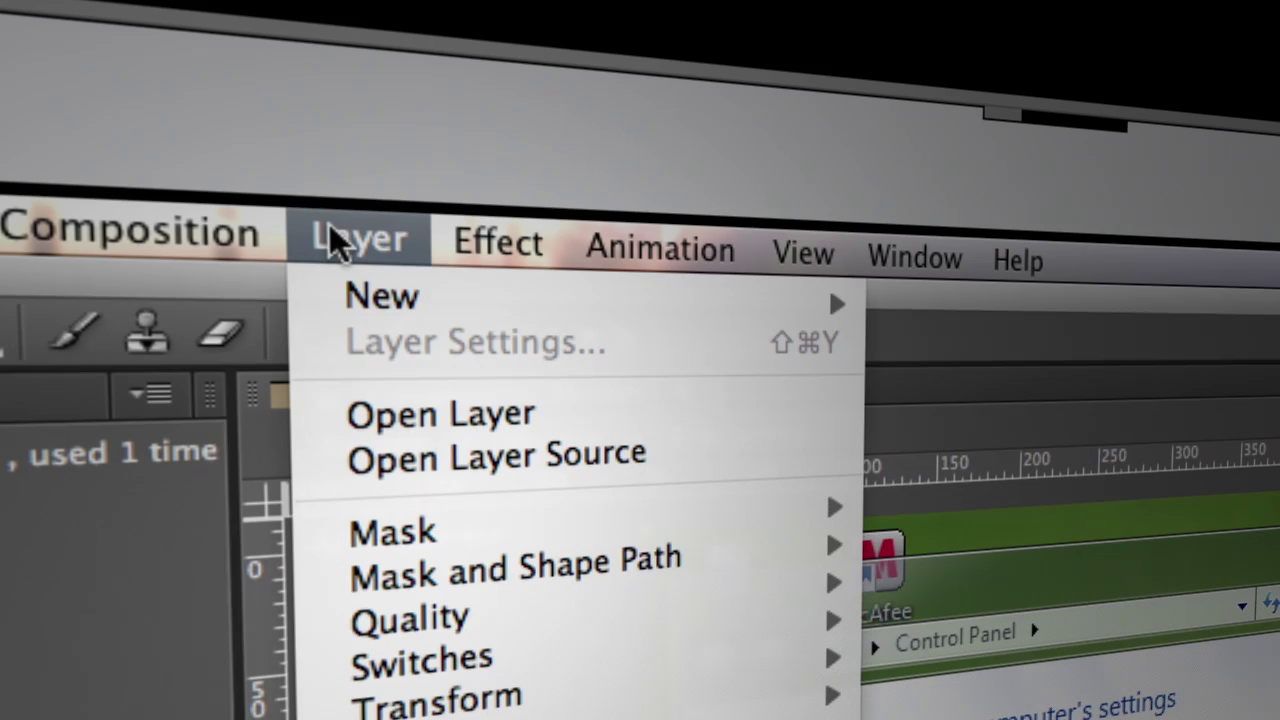
{"action": "mouse_move", "coordinate": [527, 96]}
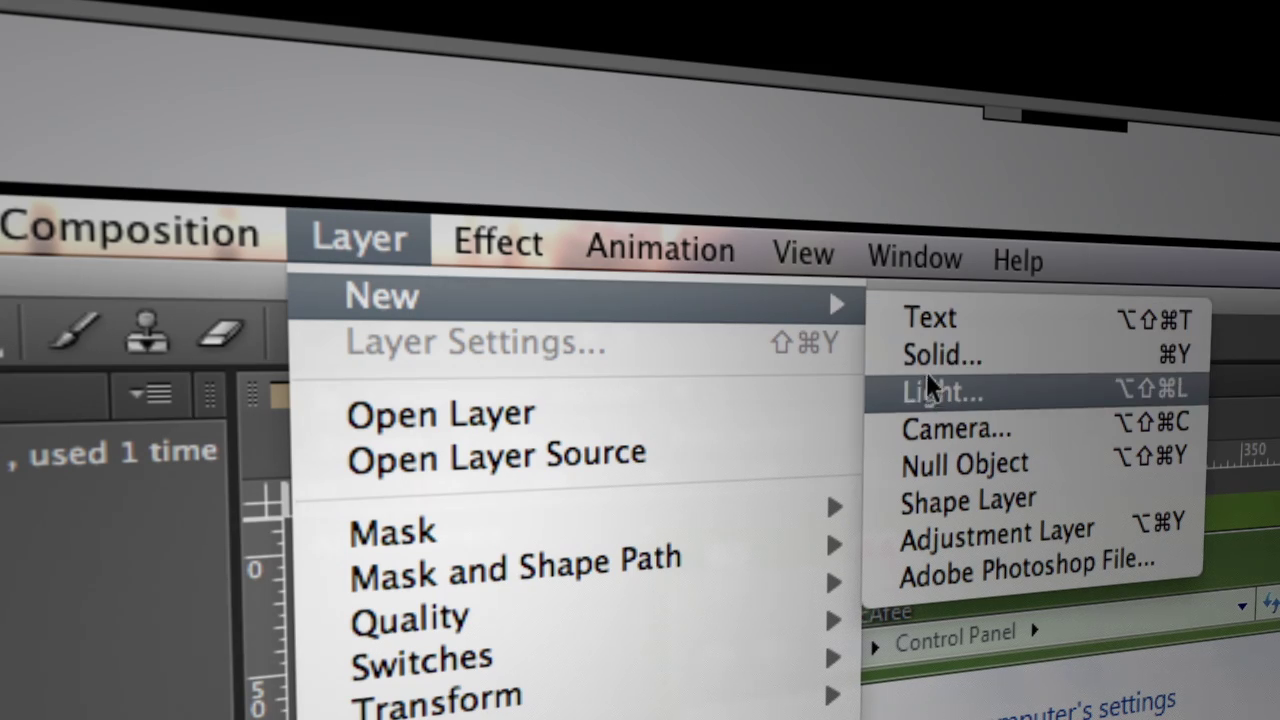
{"action": "left_click", "coordinate": [926, 390]}
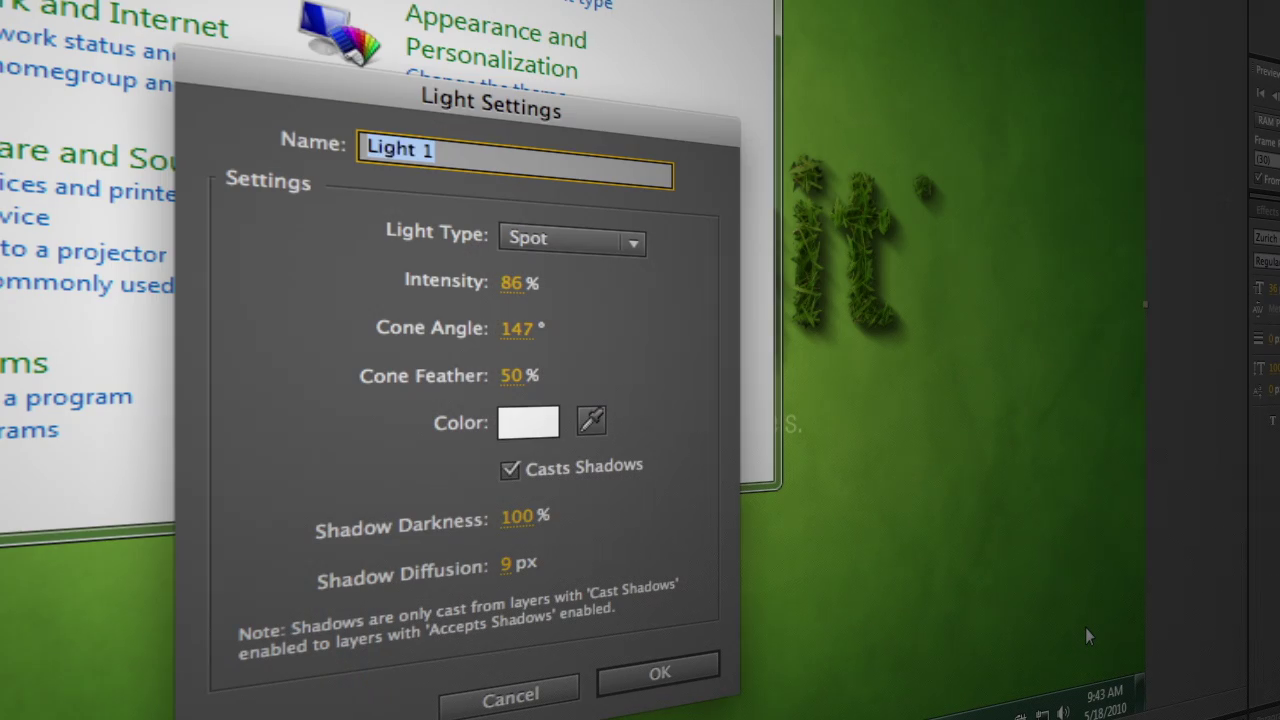
{"action": "type", "text": "spot"}
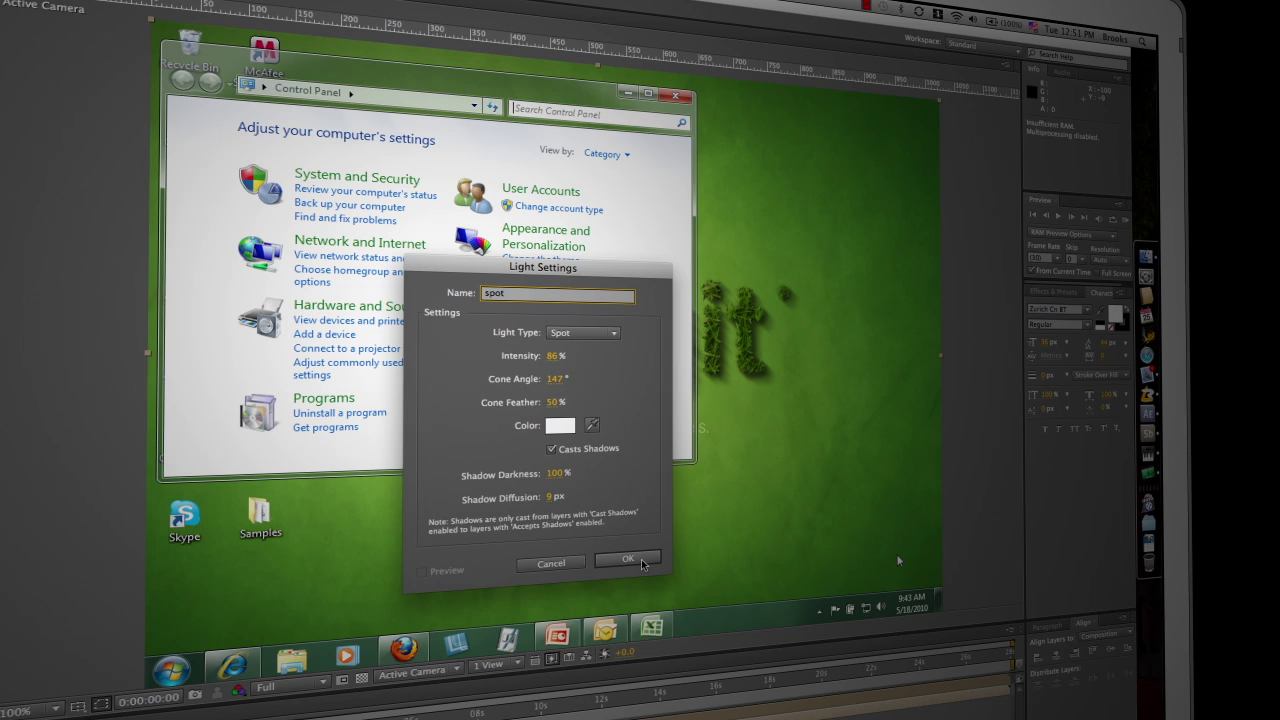
{"action": "left_click", "coordinate": [690, 674]}
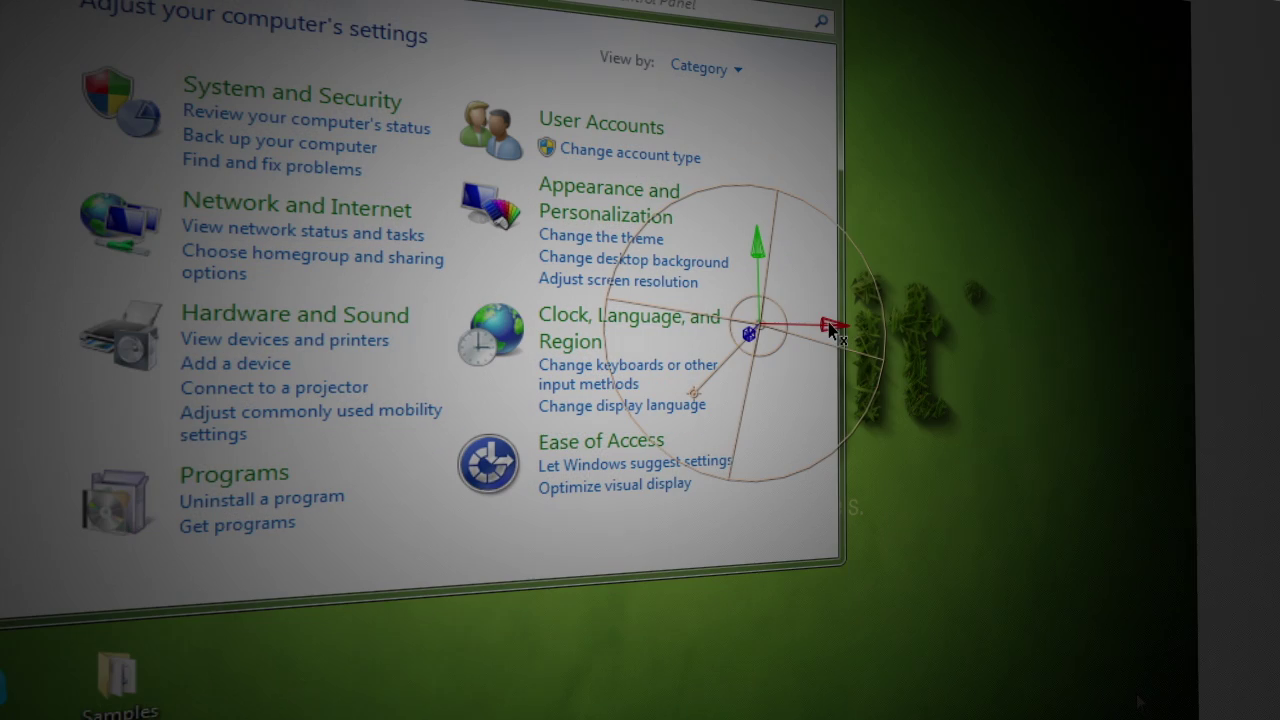
{"action": "left_click_drag", "start_coordinate": [688, 316], "coordinate": [423, 335]}
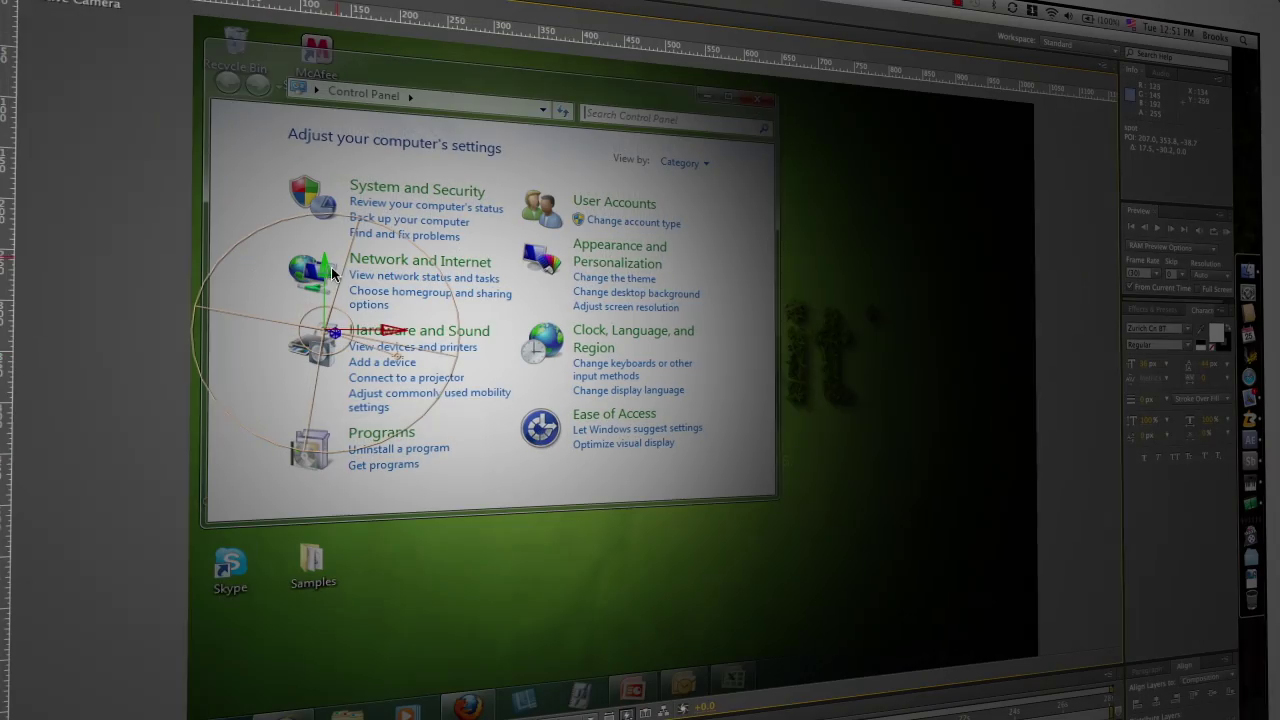
{"action": "left_click_drag", "start_coordinate": [326, 262], "coordinate": [80, 200]}
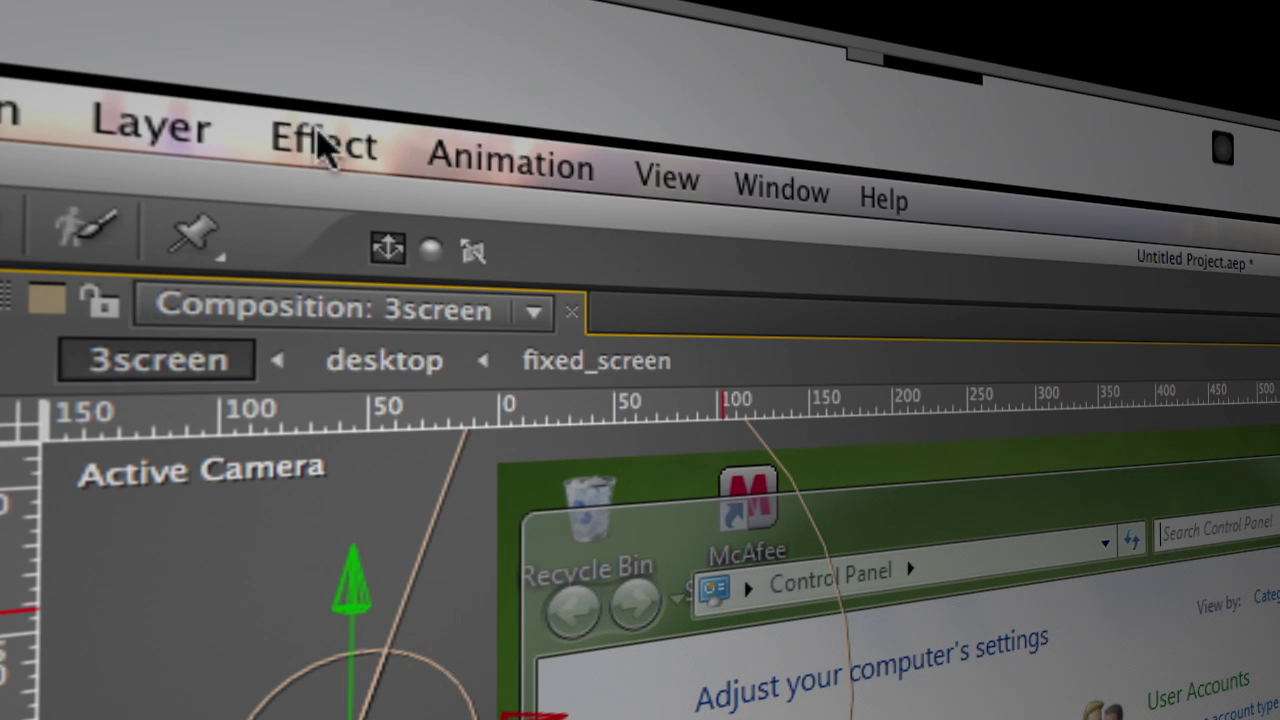
Create a camera layer named 'camera' using the 15mm lens preset.
{"action": "left_click", "coordinate": [118, 135]}
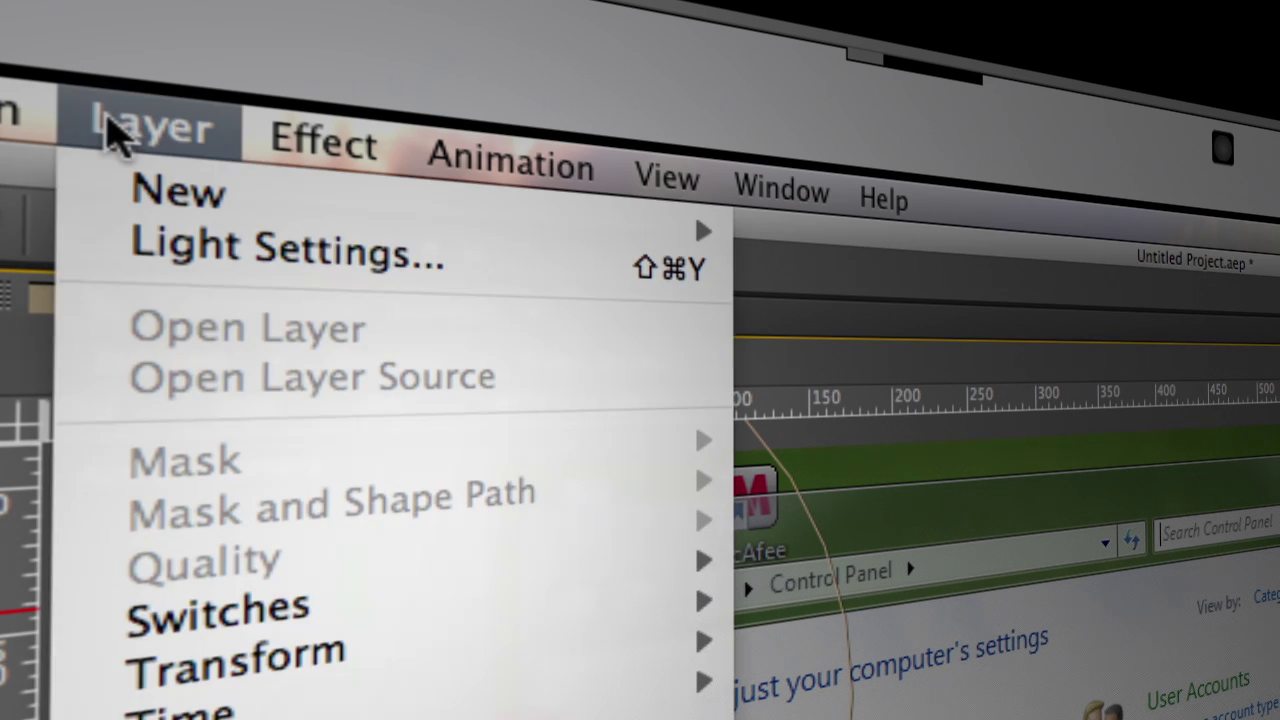
{"action": "mouse_move", "coordinate": [183, 191]}
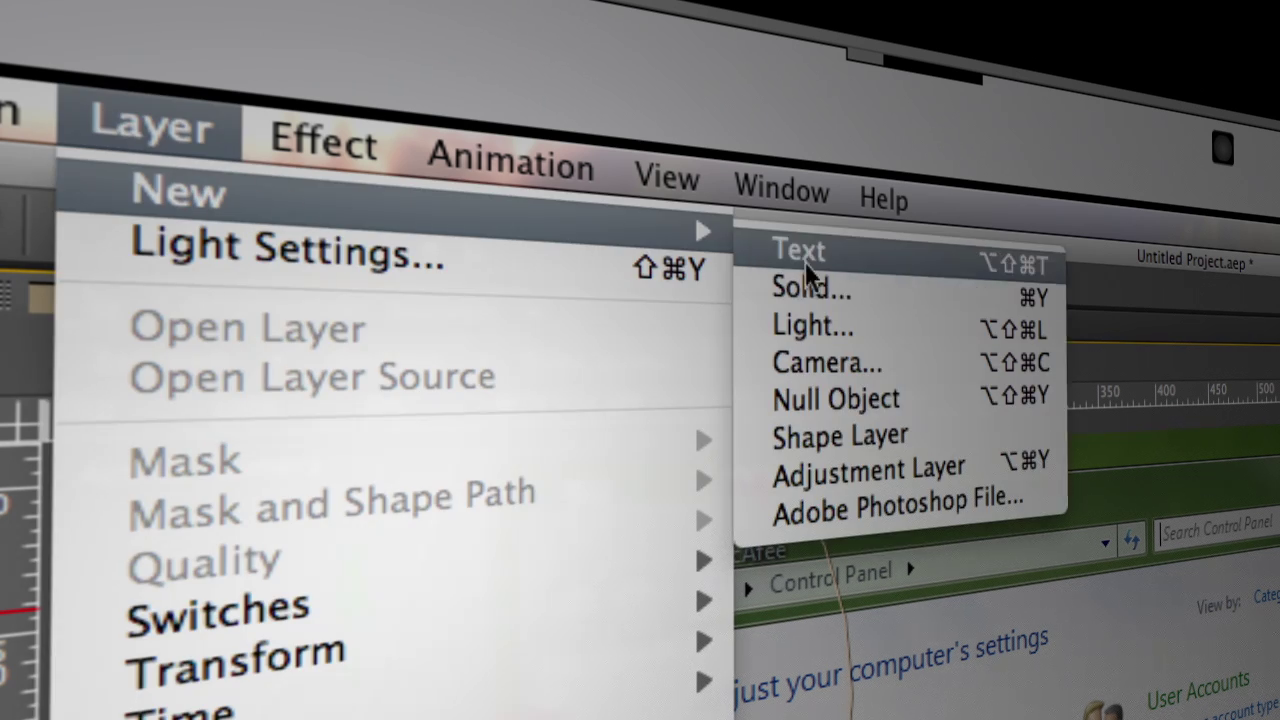
{"action": "left_click", "coordinate": [822, 360]}
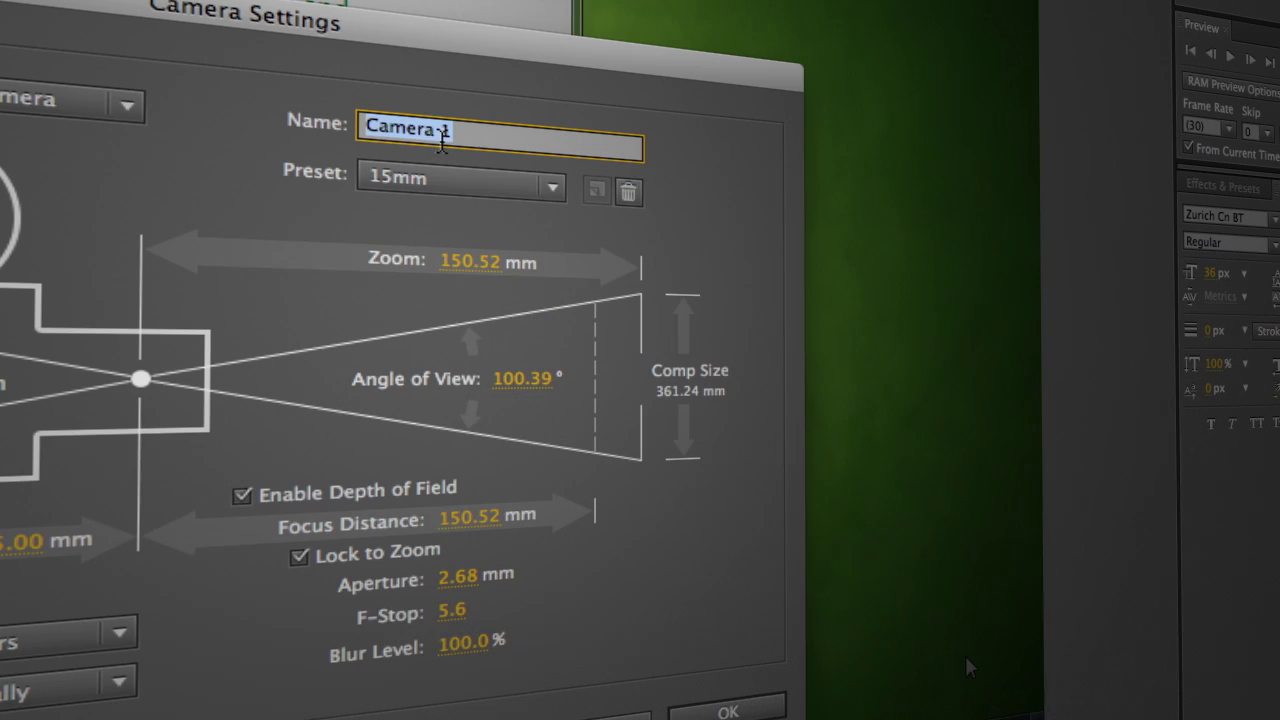
{"action": "type", "text": "ca"}
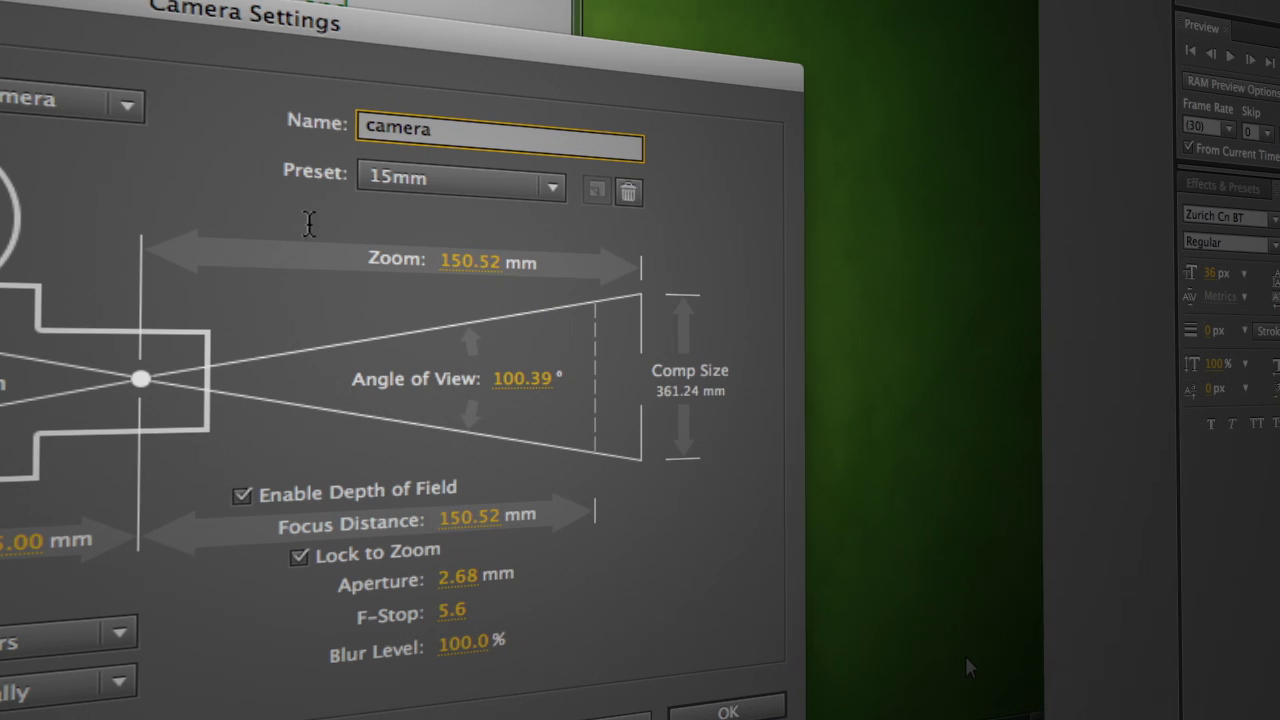
{"action": "left_click", "coordinate": [423, 183]}
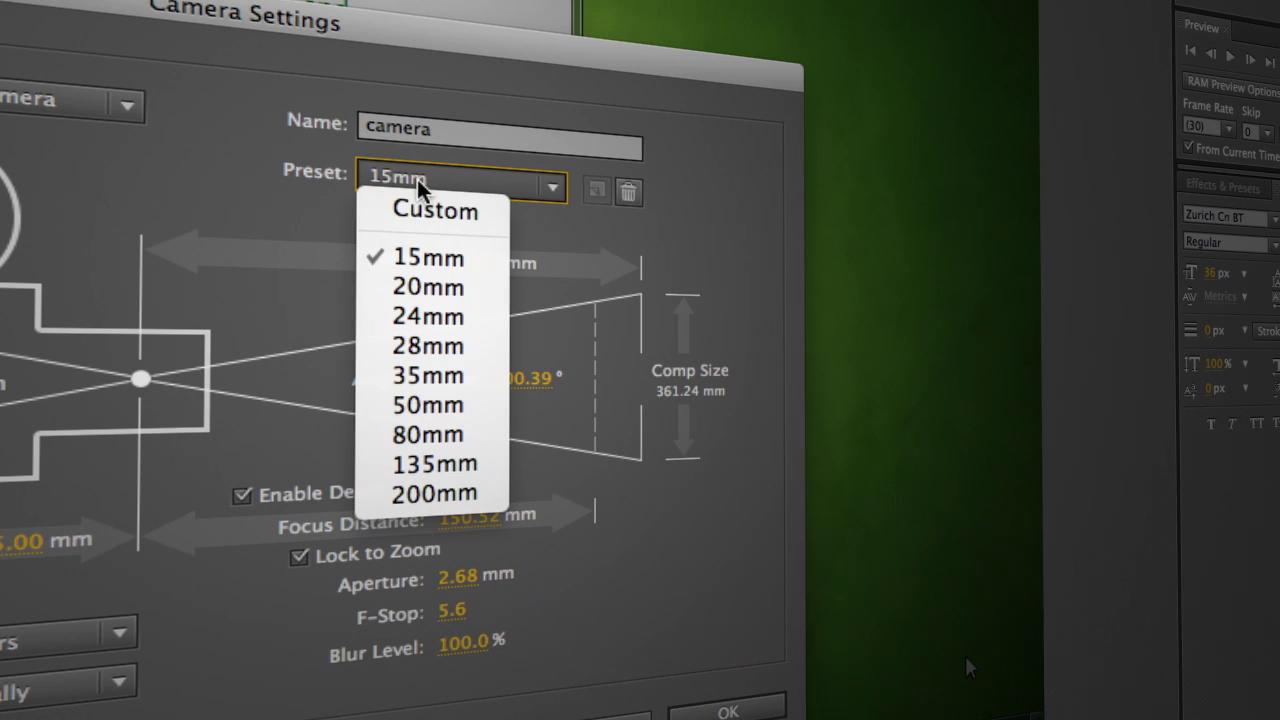
{"action": "left_click", "coordinate": [432, 258]}
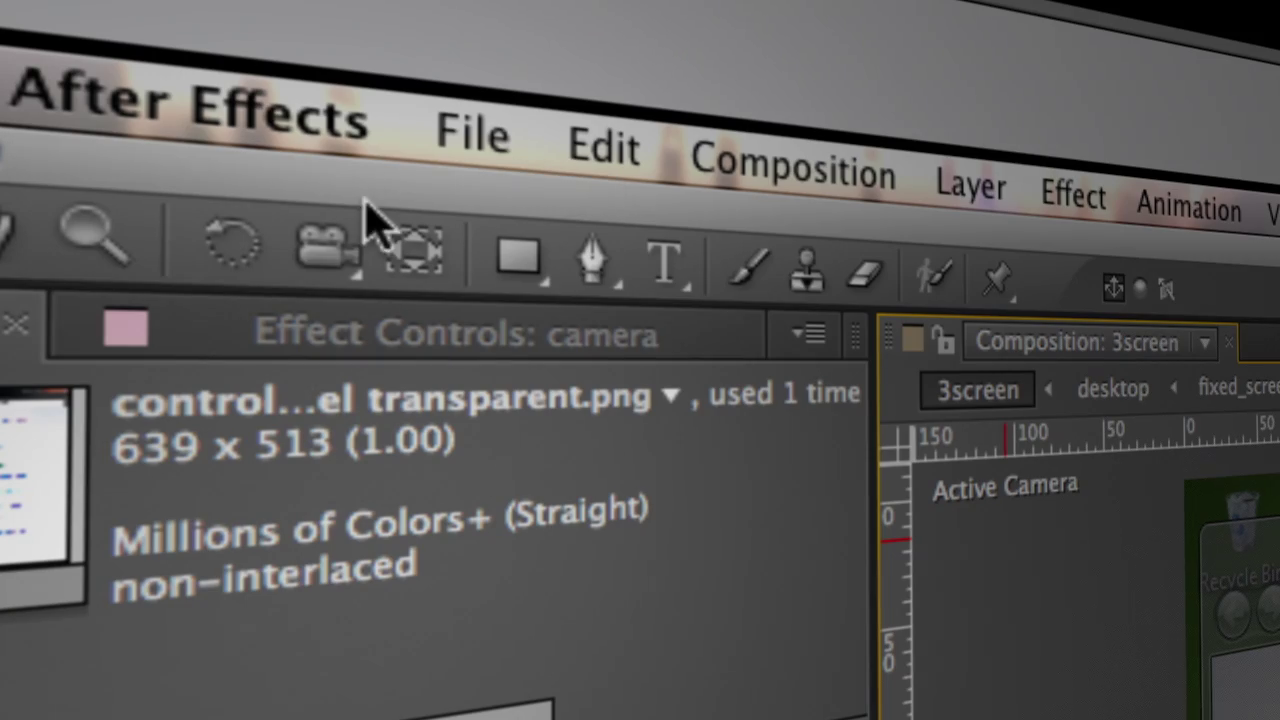
Orbit the camera to tilt the desktop and pull it back, surrounding it with black.
{"action": "left_click", "coordinate": [325, 248]}
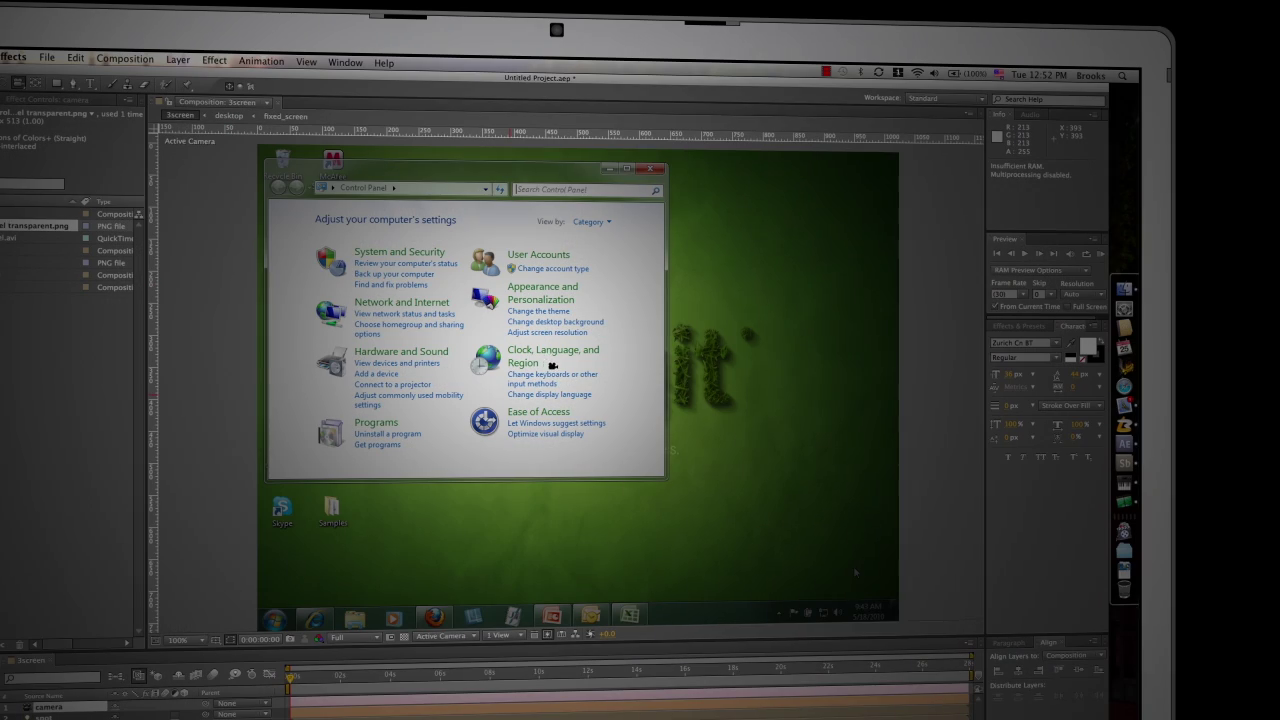
{"action": "left_click_drag", "start_coordinate": [853, 565], "coordinate": [799, 534]}
{"action": "left_click_drag", "start_coordinate": [562, 372], "coordinate": [584, 306]}
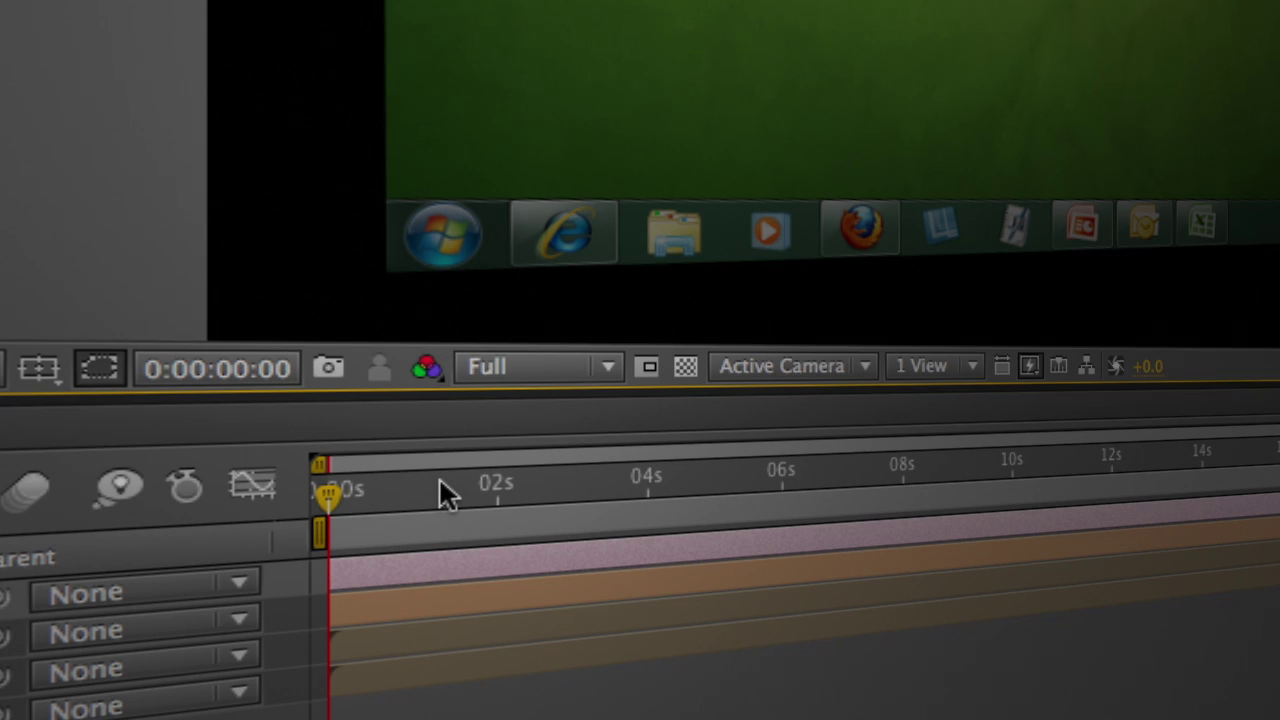
At 0:00:01:11, keyframe the window layer's Anchor Point, Position, Scale and Orientation.
{"action": "left_click_drag", "start_coordinate": [441, 482], "coordinate": [441, 484]}
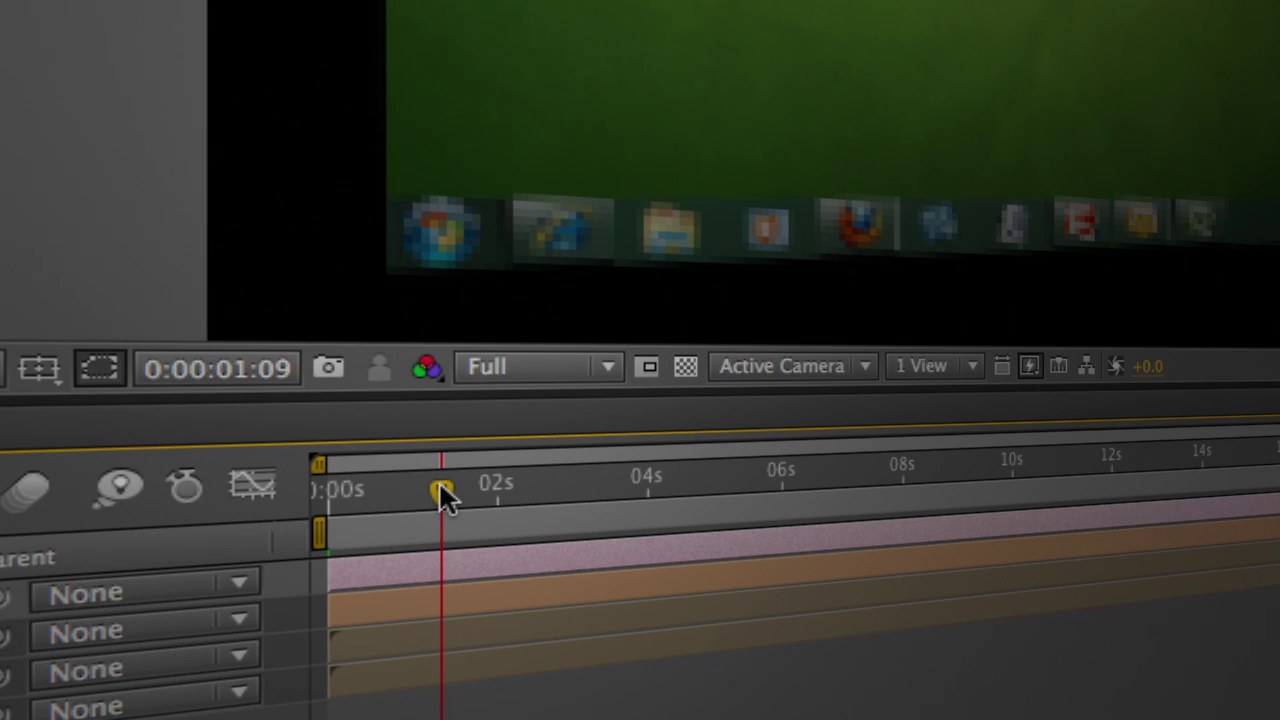
{"action": "left_click_drag", "start_coordinate": [439, 480], "coordinate": [443, 482]}
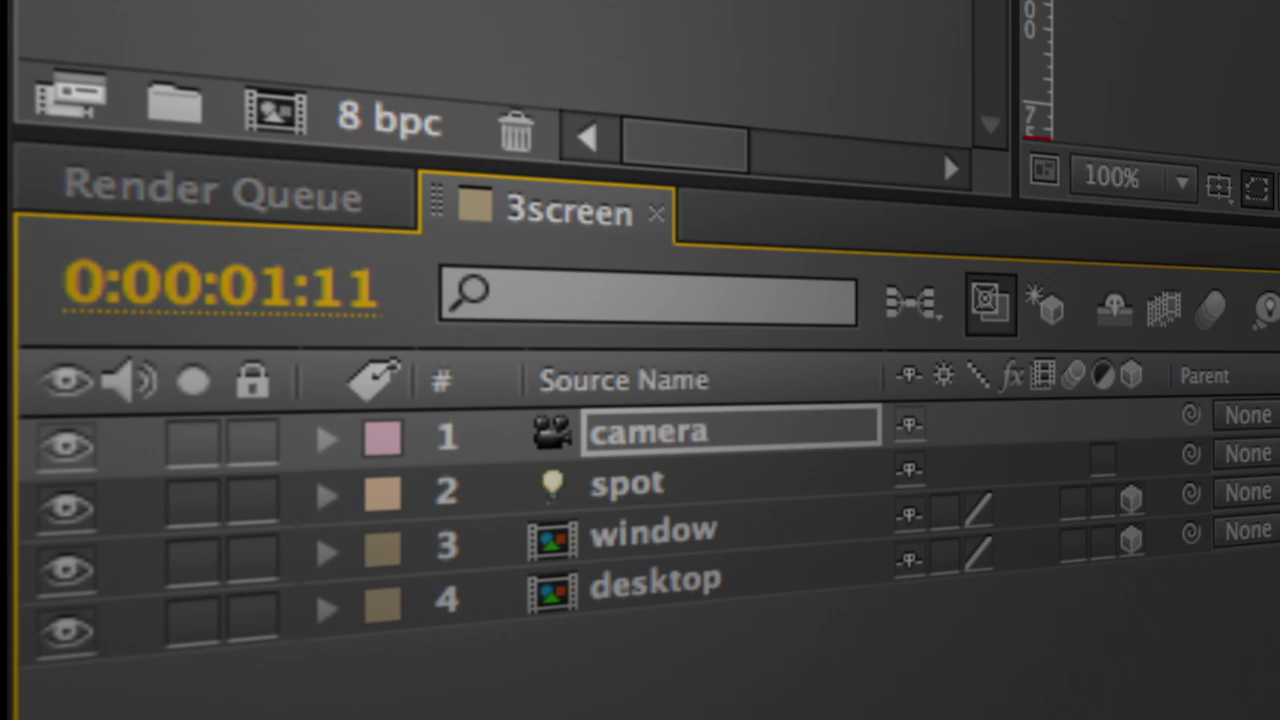
{"action": "left_click", "coordinate": [327, 552]}
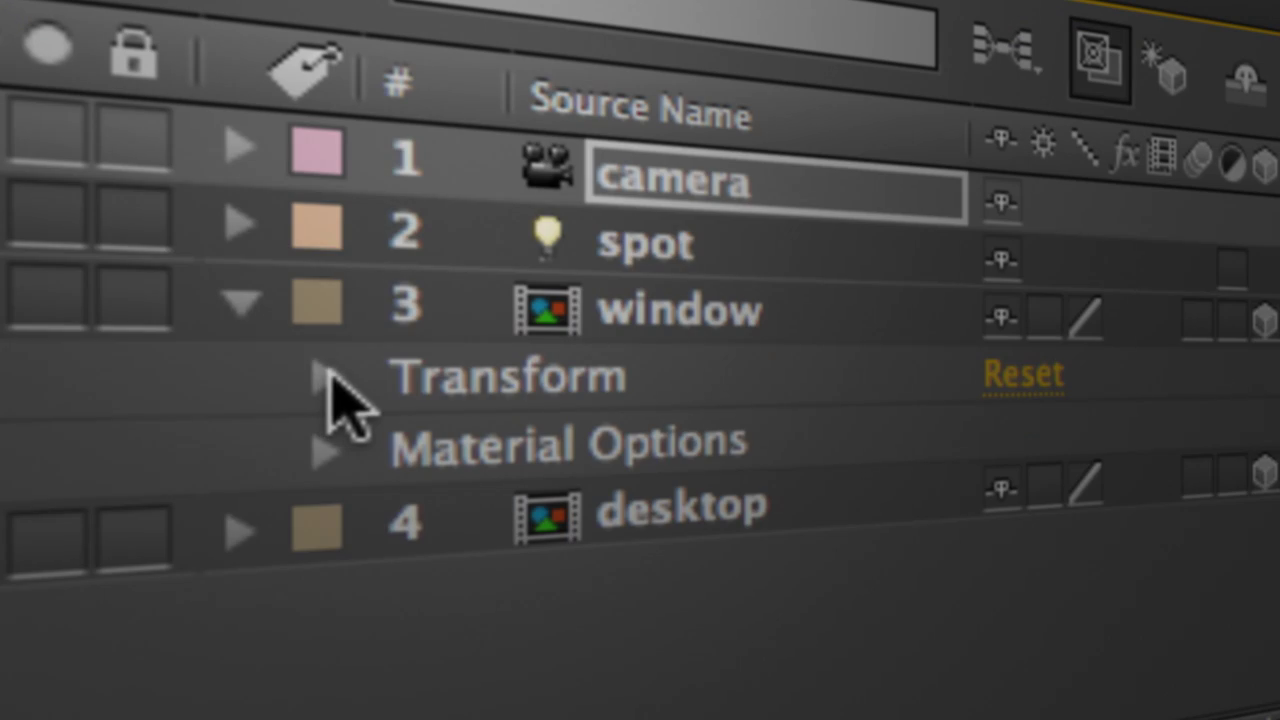
{"action": "left_click", "coordinate": [389, 604]}
{"action": "scroll", "coordinate": [397, 620], "scroll_direction": "down", "scroll_amount": 2}
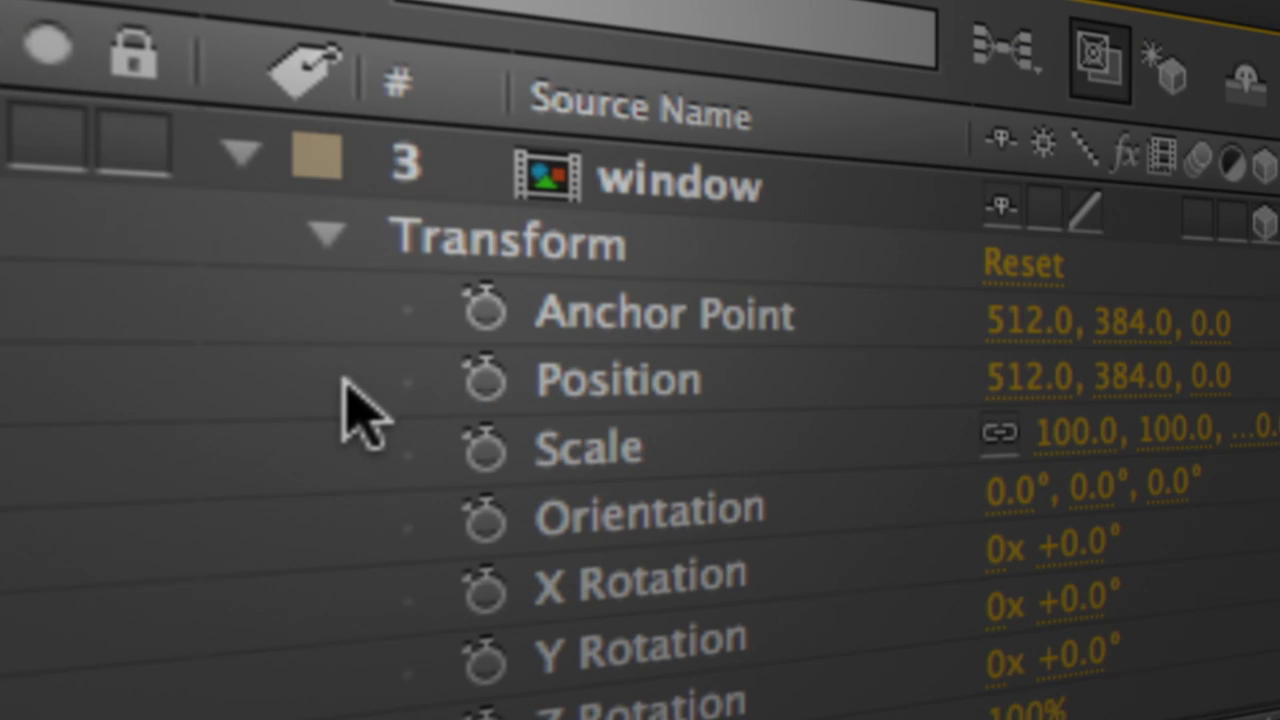
{"action": "left_click", "coordinate": [484, 310]}
{"action": "left_click", "coordinate": [485, 380]}
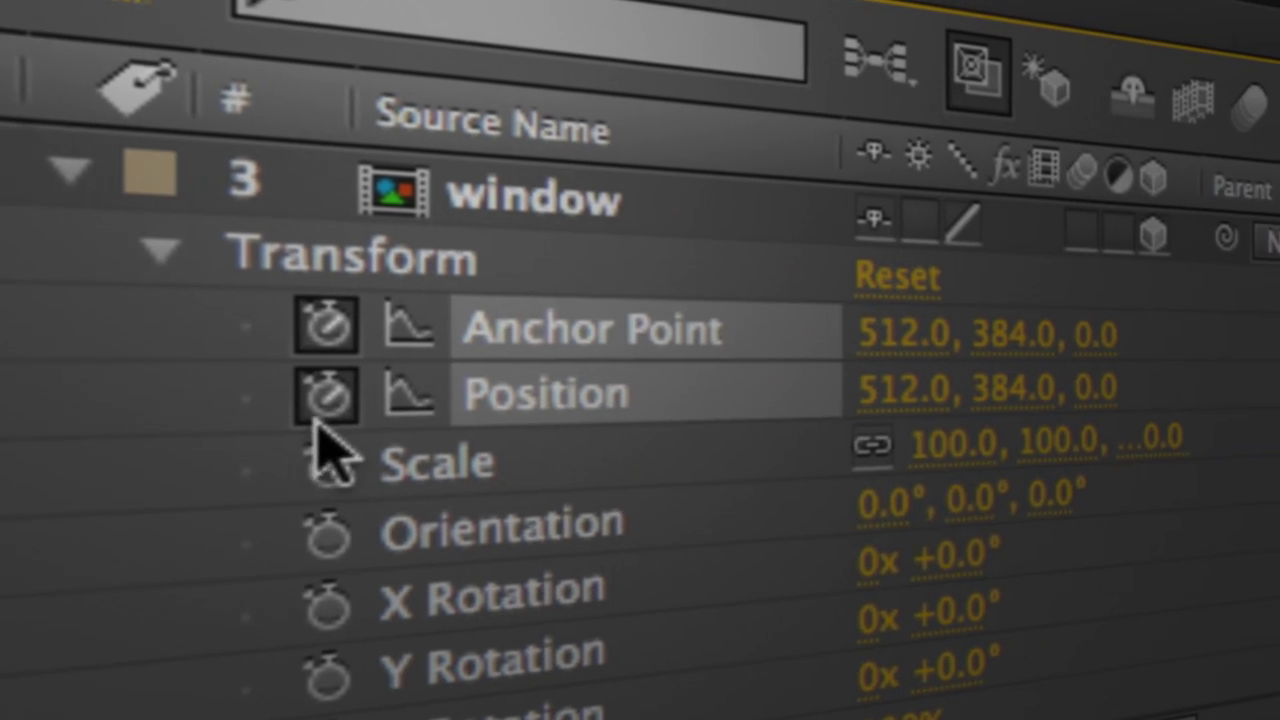
{"action": "left_click", "coordinate": [485, 450]}
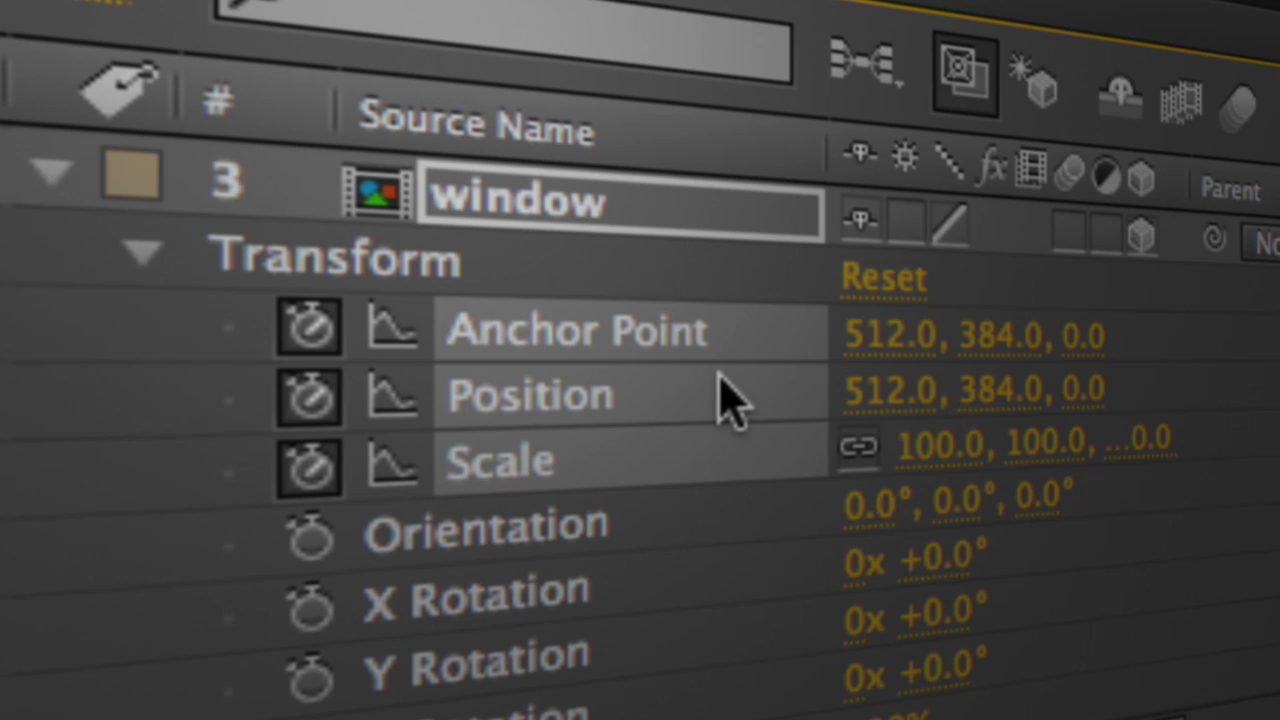
{"action": "left_click", "coordinate": [315, 540]}
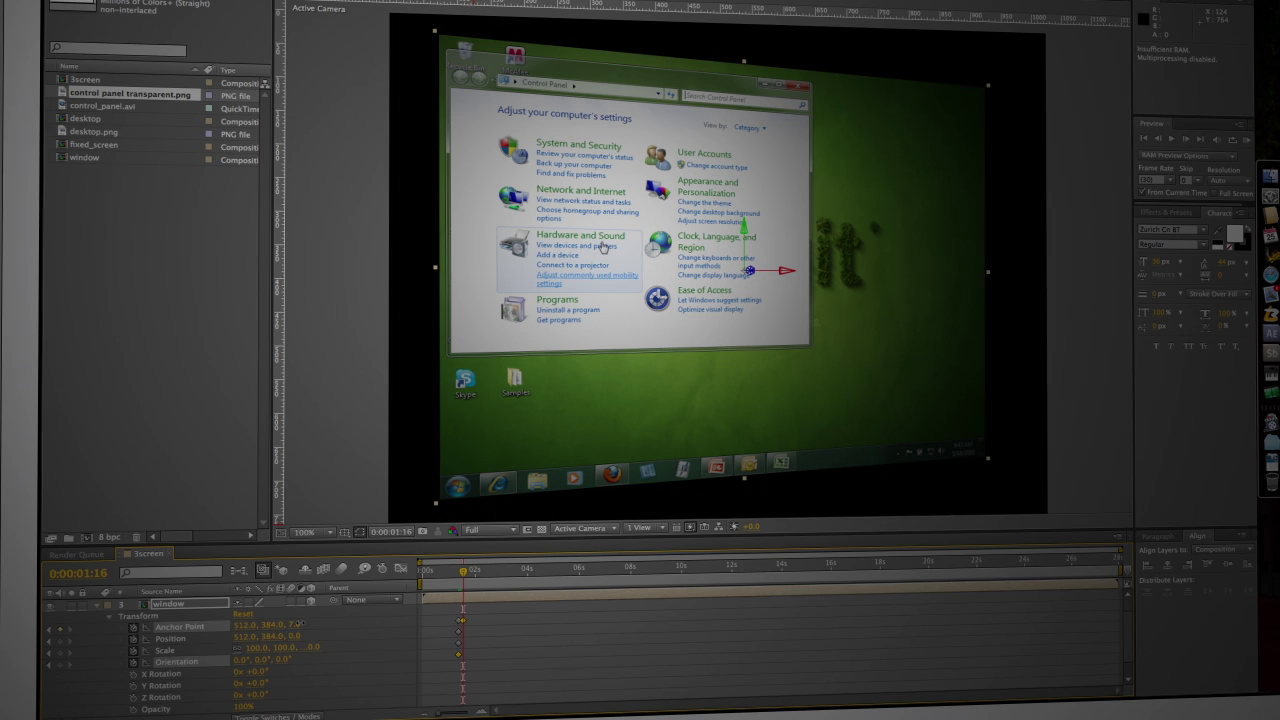
At 0:00:01:16, set the window's Anchor Point Z to 16 and Orientation Y to 6°.
{"action": "left_click_drag", "start_coordinate": [300, 624], "coordinate": [308, 623]}
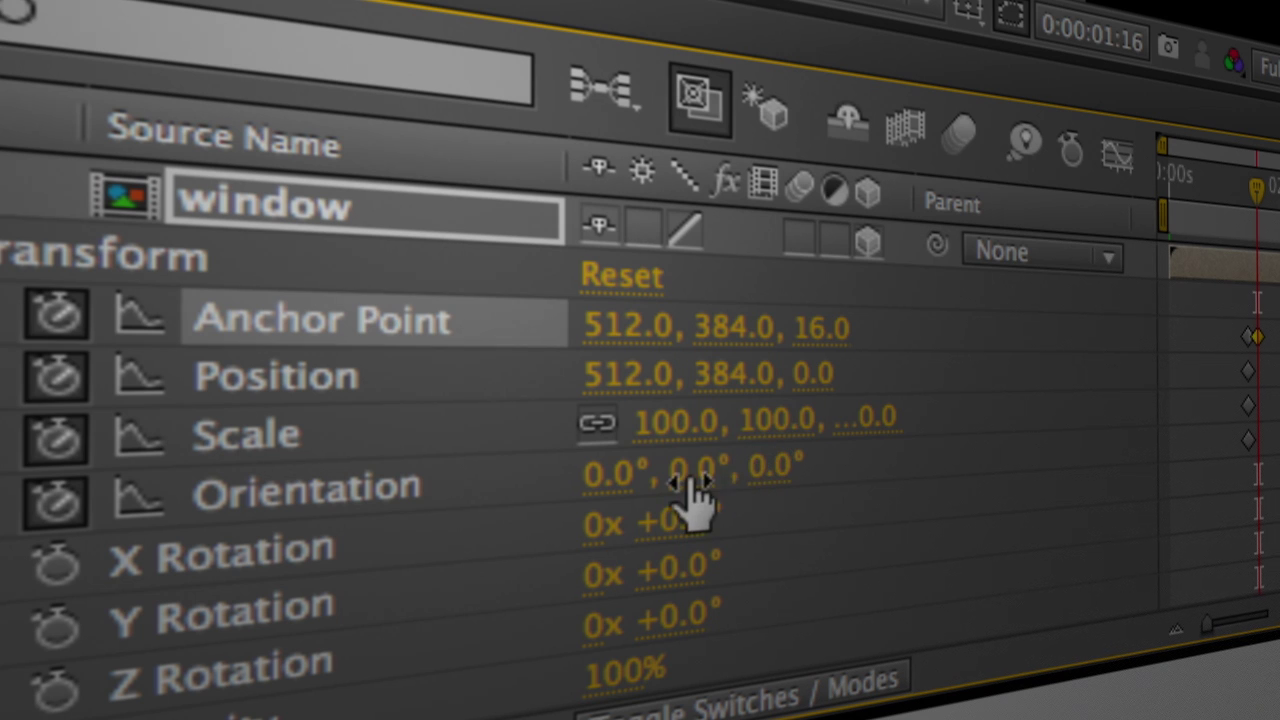
{"action": "left_click", "coordinate": [692, 488]}
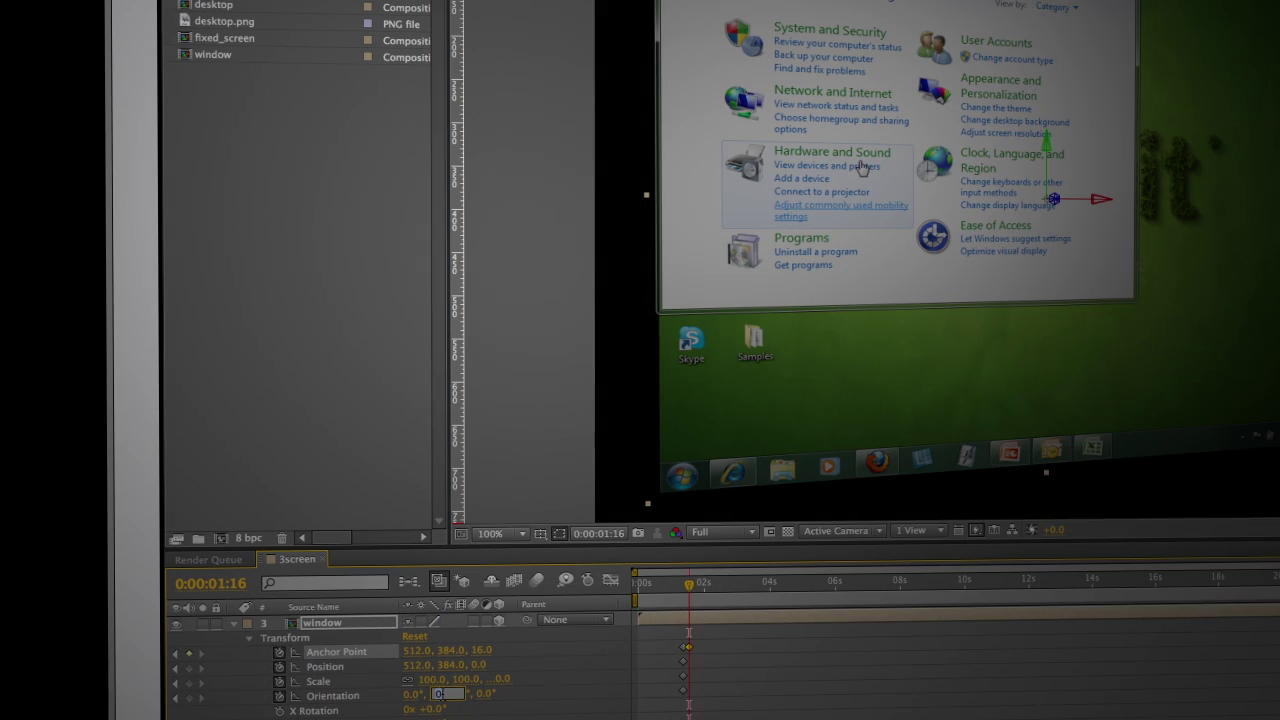
{"action": "type", "text": "60"}
{"action": "key", "text": "Return"}
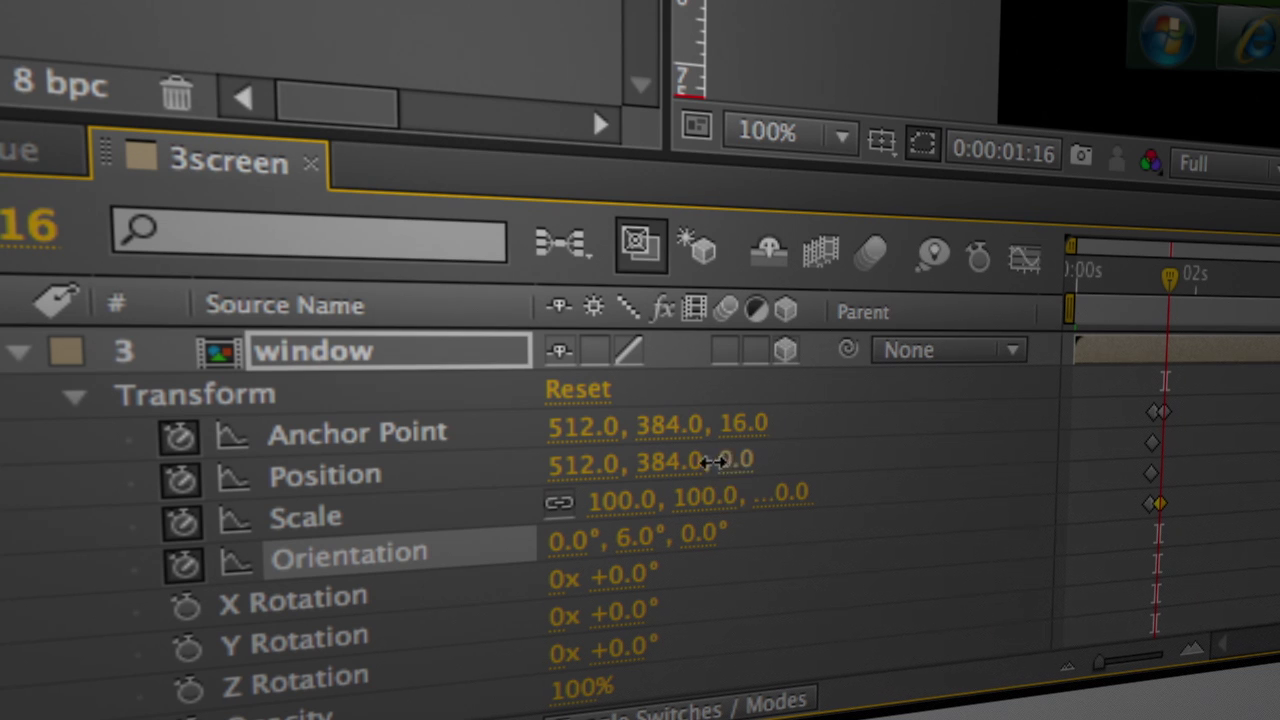
{"action": "left_click", "coordinate": [733, 468]}
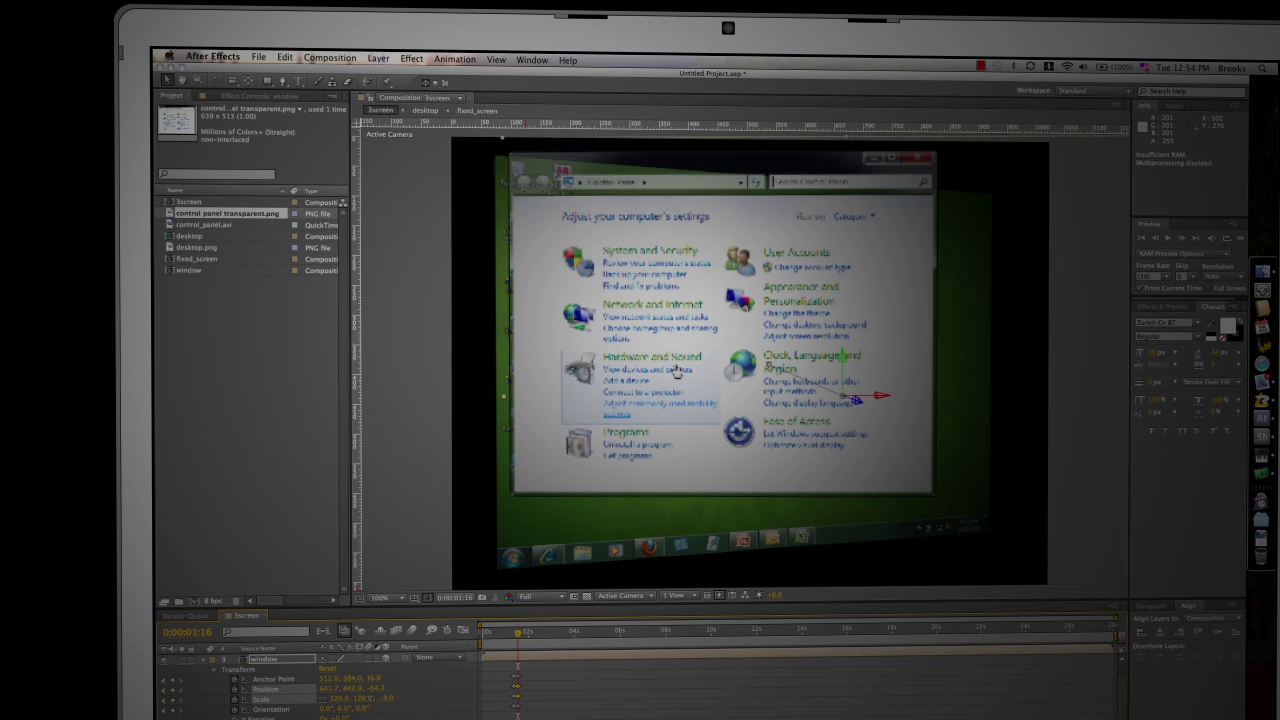
Drag the window layer right and down to about 657.4, 468.0, -65.7.
{"action": "left_click_drag", "start_coordinate": [690, 422], "coordinate": [699, 436]}
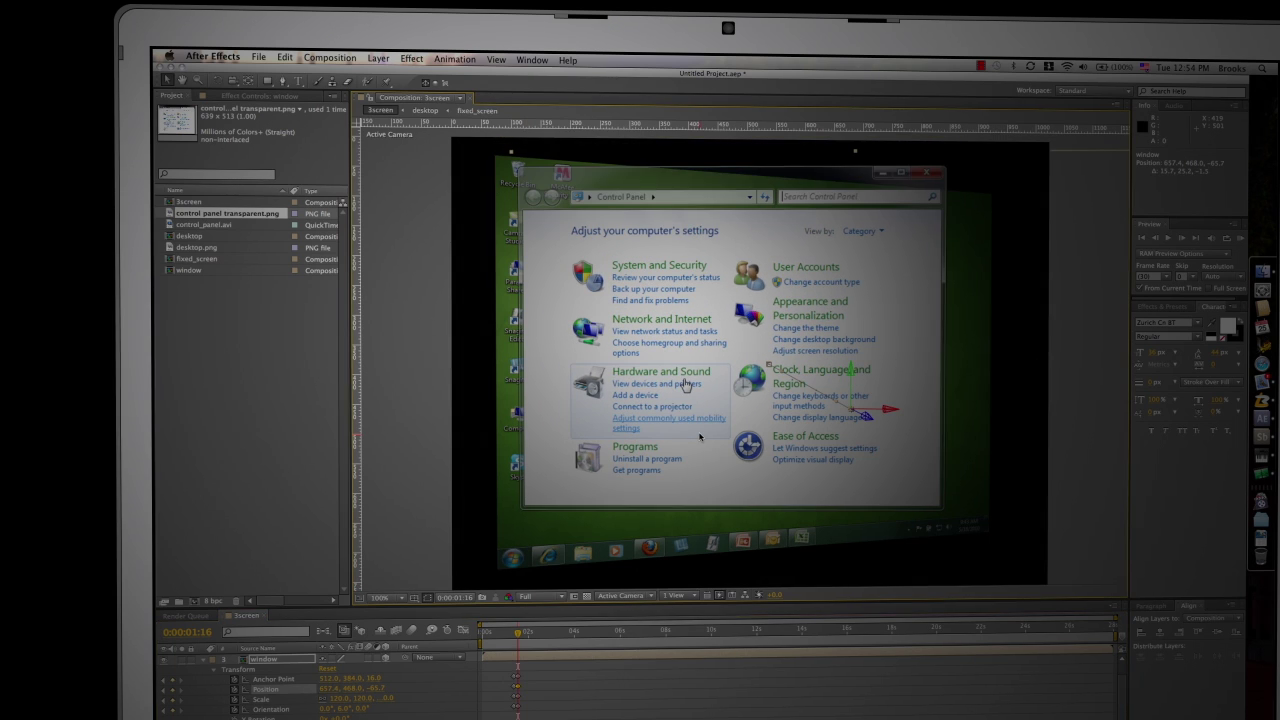
Zoom in on the timeline ruler for a closer look at the keyframes.
{"action": "key", "text": "="}
{"action": "key", "text": "="}
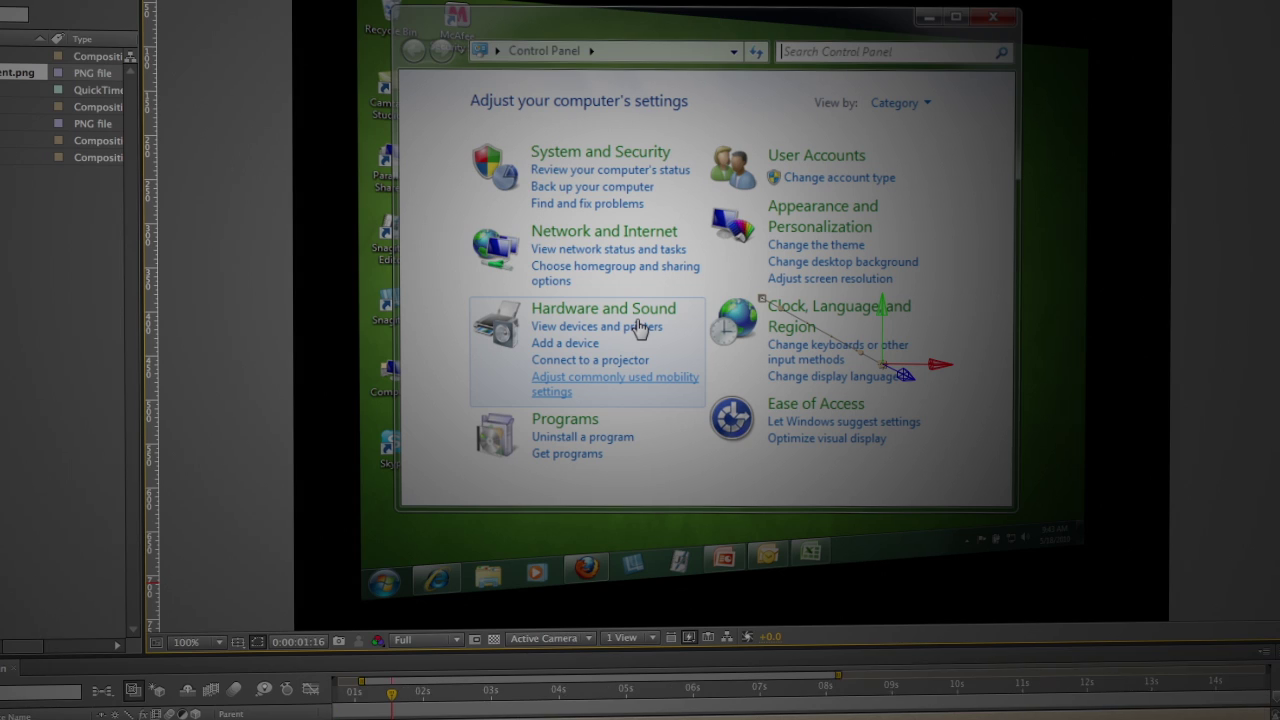